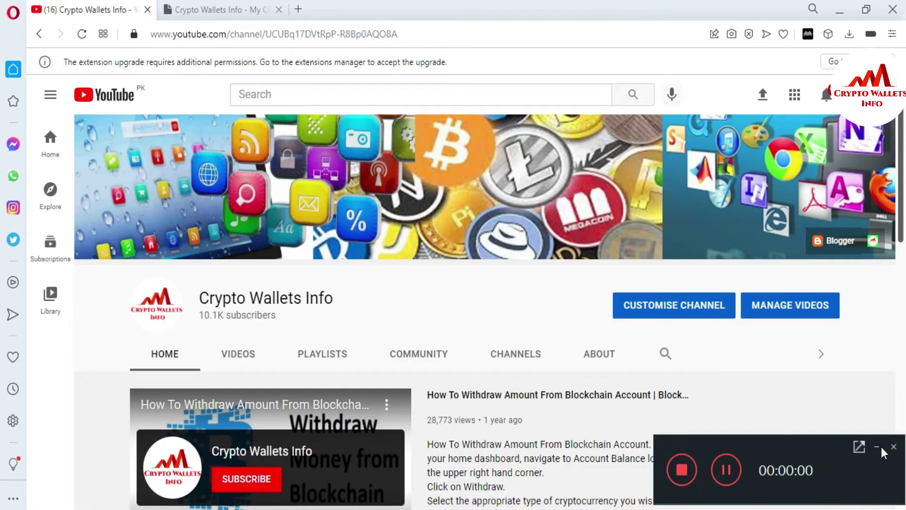
Switch from the YouTube channel tab to the cryptowalletsinfo.com website tab.
left_click(877, 446)
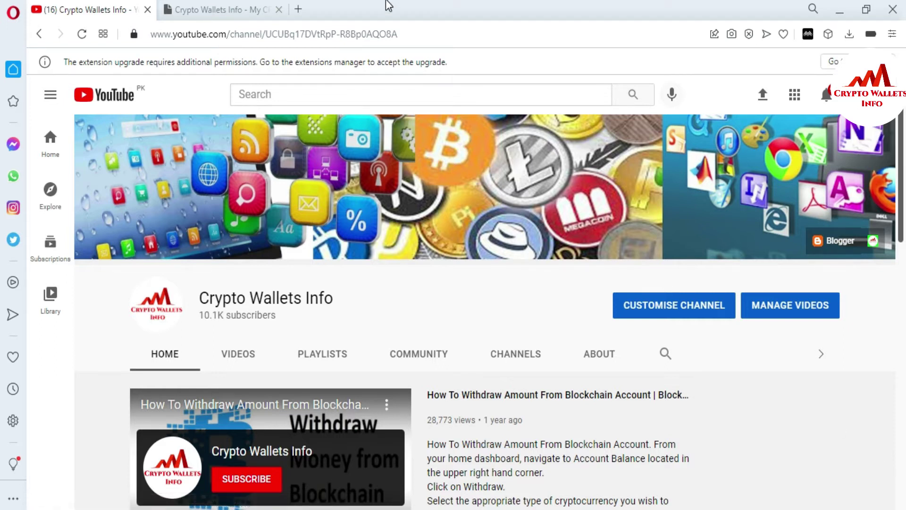
left_click(221, 7)
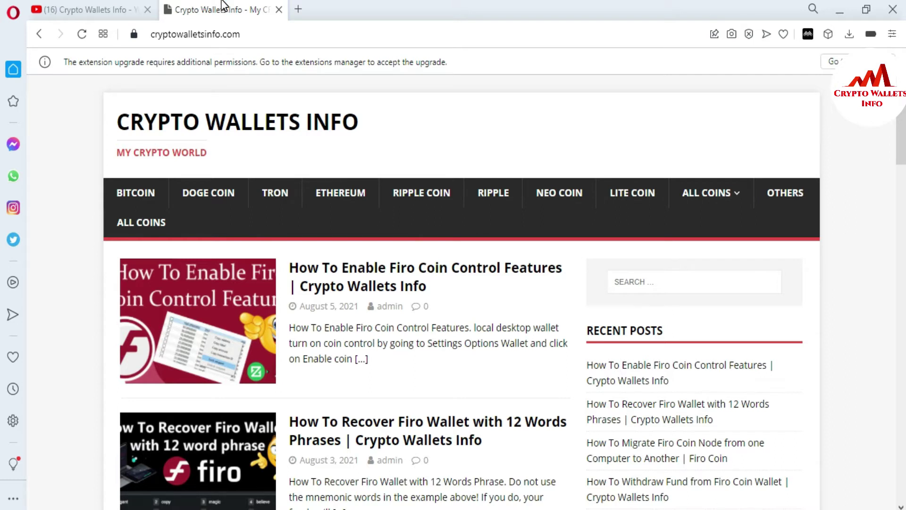
Start a new tab and go to the Google homepage.
left_click(298, 9)
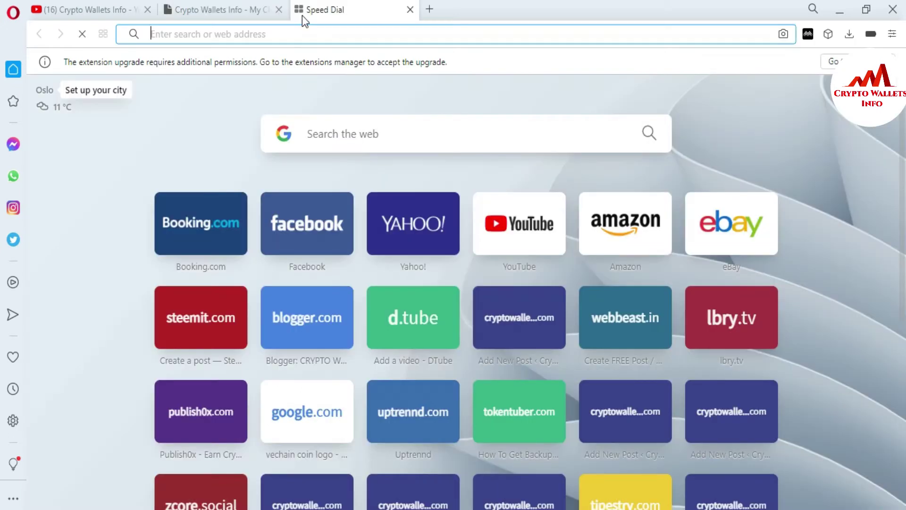
type("z")
key("BackSpace")
type("go")
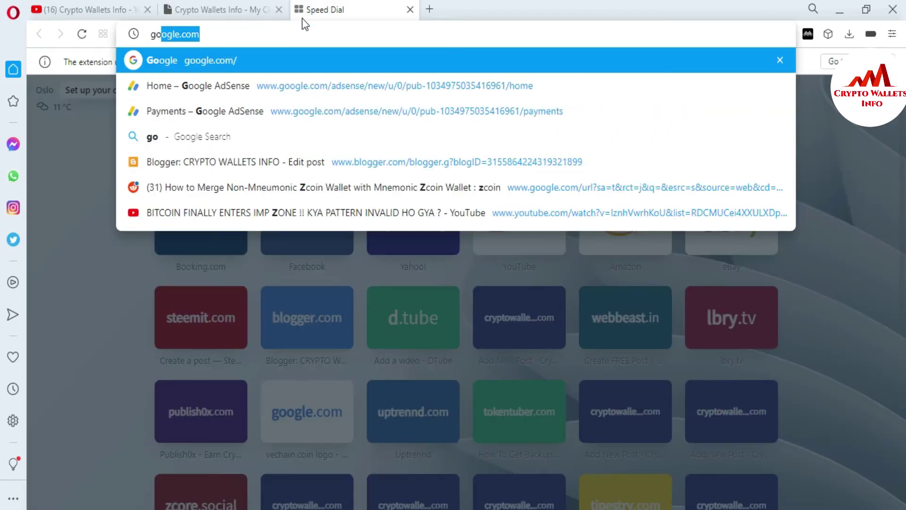
left_click(276, 60)
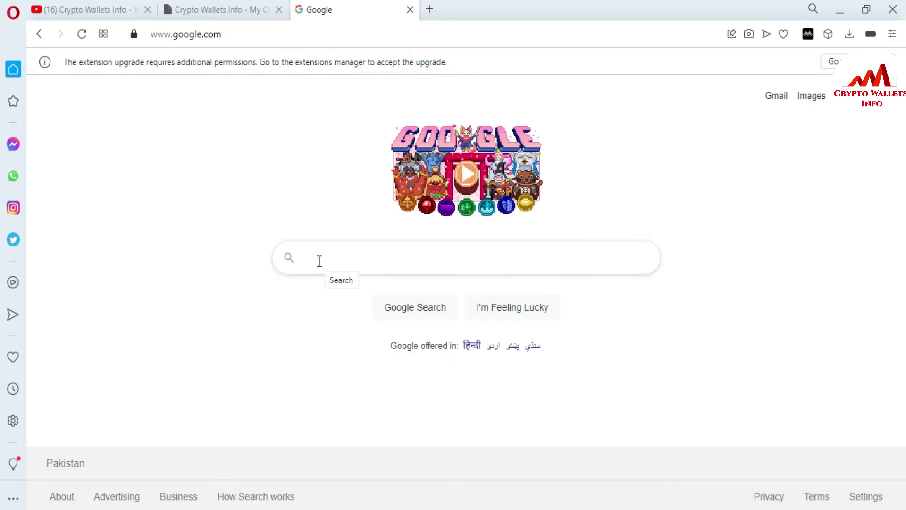
type("ze")
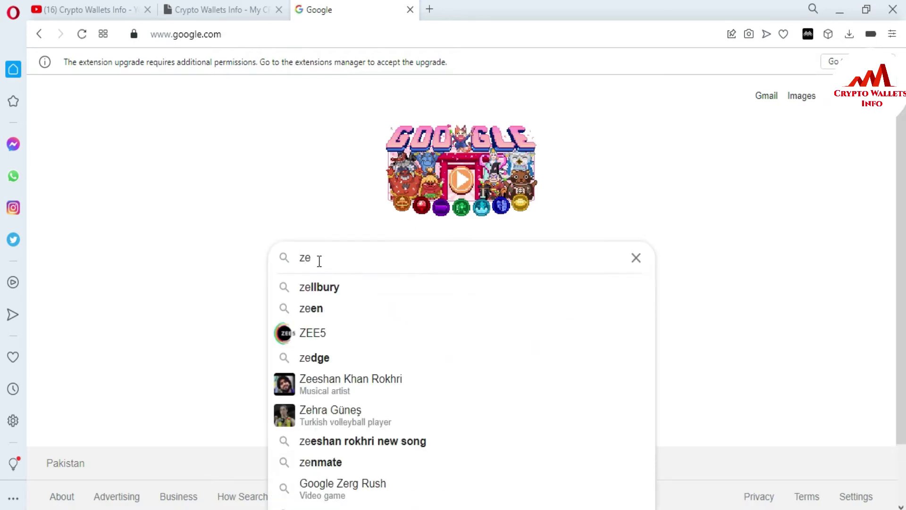
type("l")
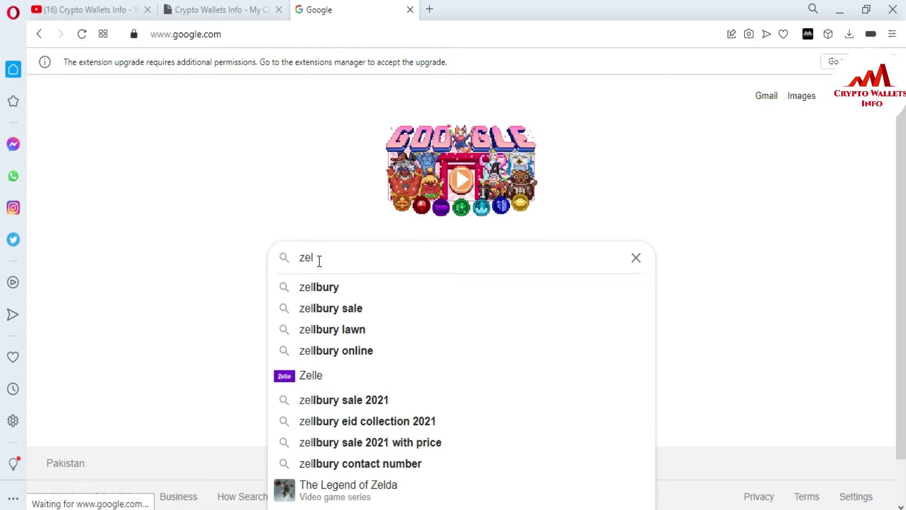
type("core")
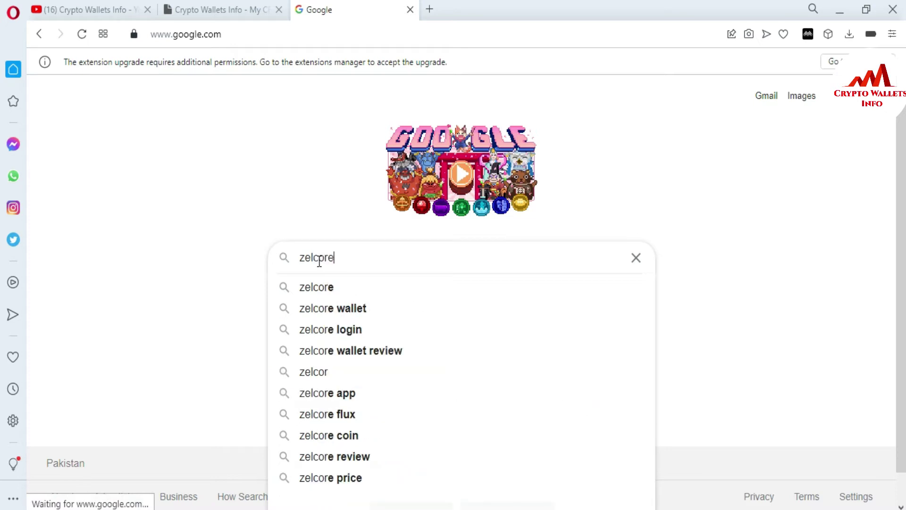
Search Google for zelcore via a suggestion and reach the zelcore.io homepage.
key("Down")
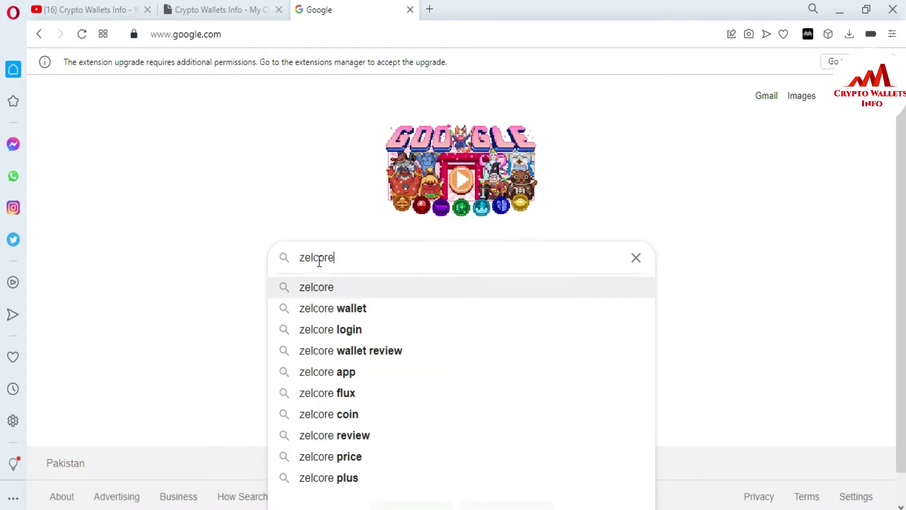
key("Down")
key("Return")
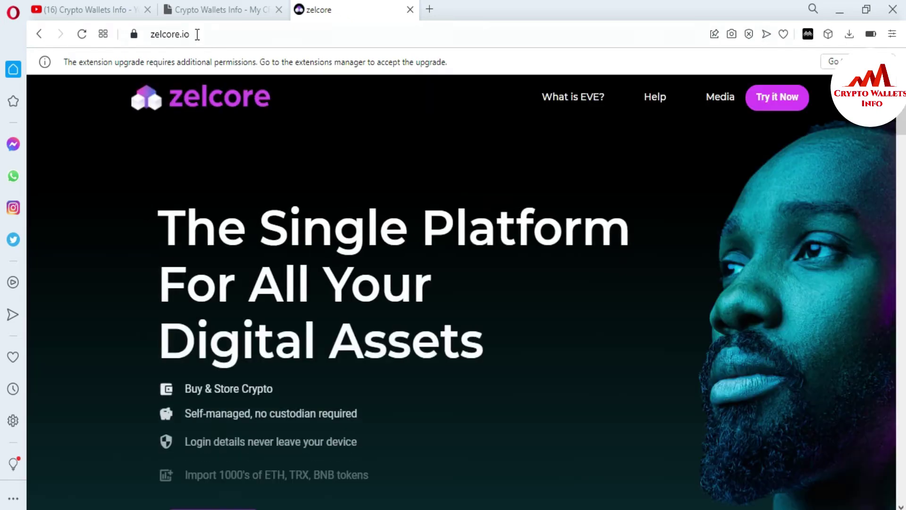
left_click_drag(200, 32, 155, 33)
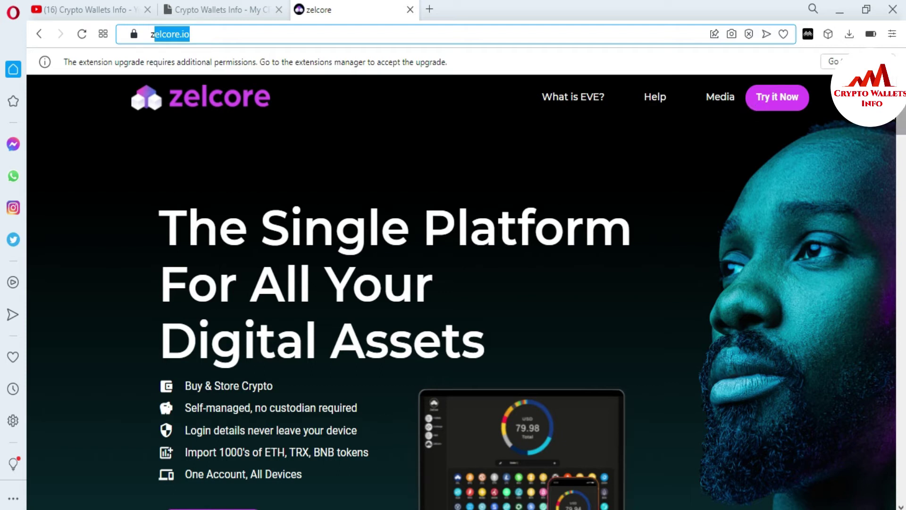
left_click_drag(902, 121, 902, 175)
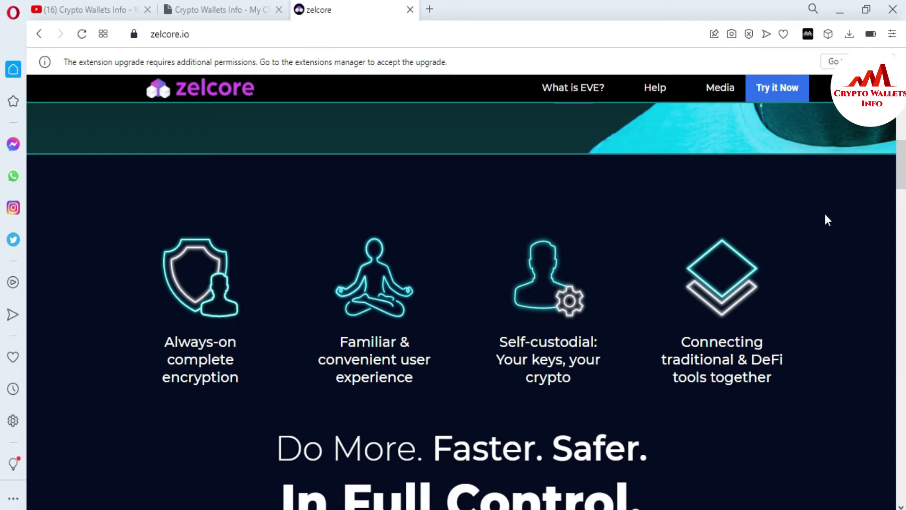
left_click(899, 182)
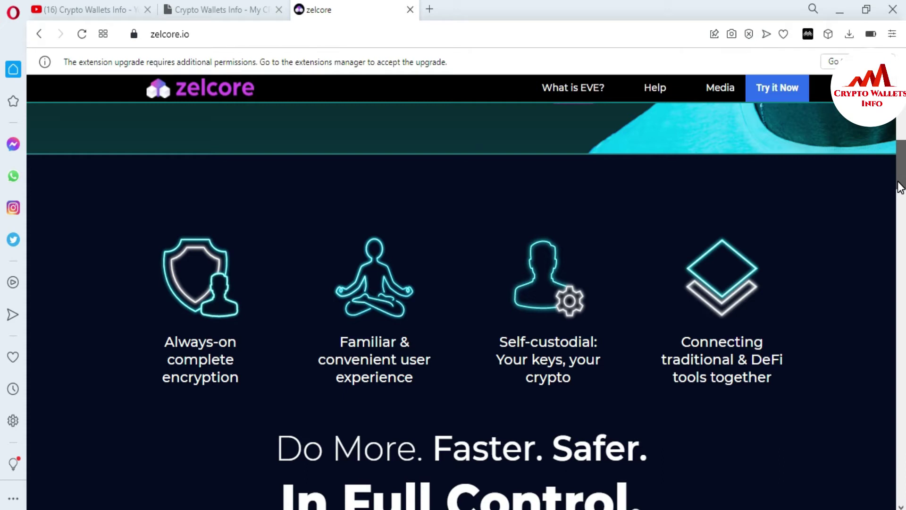
left_click_drag(900, 187, 899, 188)
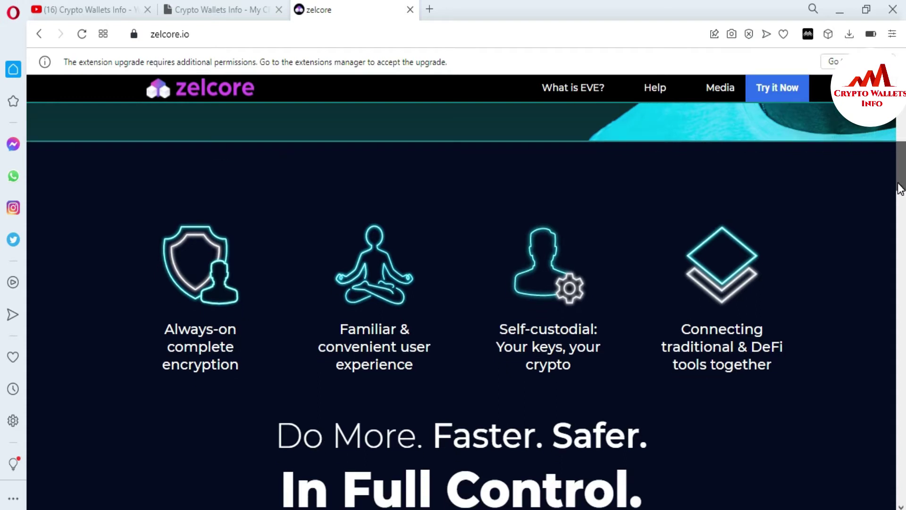
left_click_drag(900, 188, 899, 212)
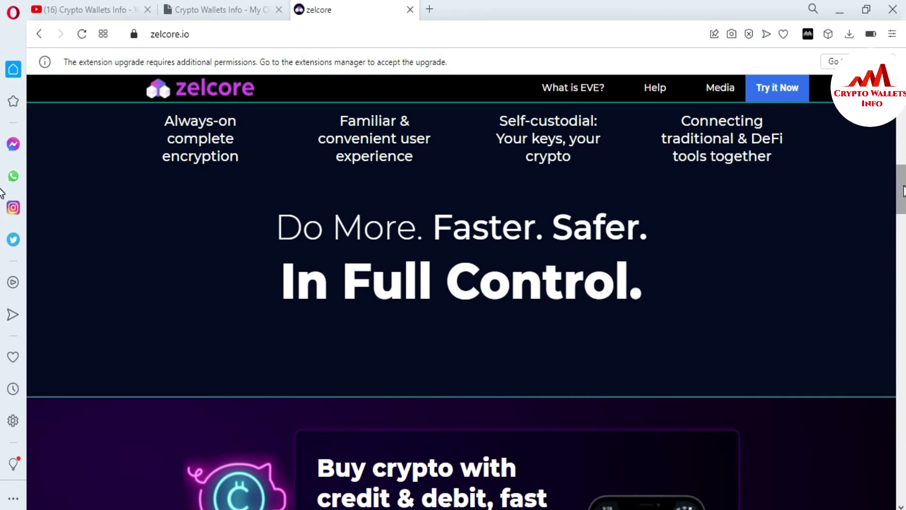
left_click_drag(903, 190, 904, 234)
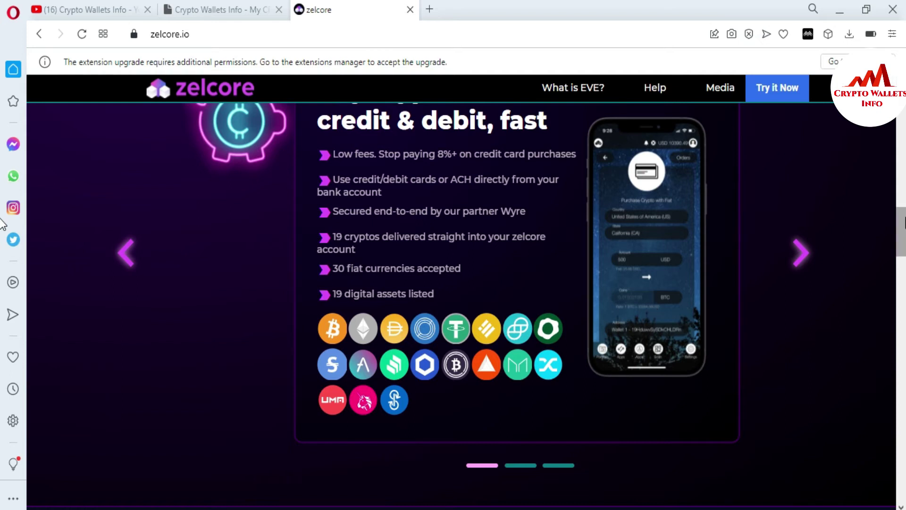
left_click_drag(904, 240, 904, 282)
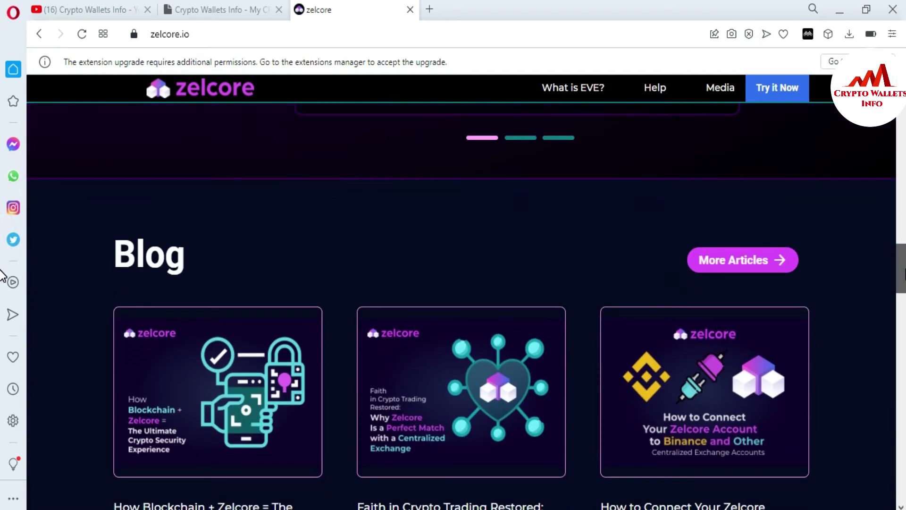
scroll(903, 280, "down", 2)
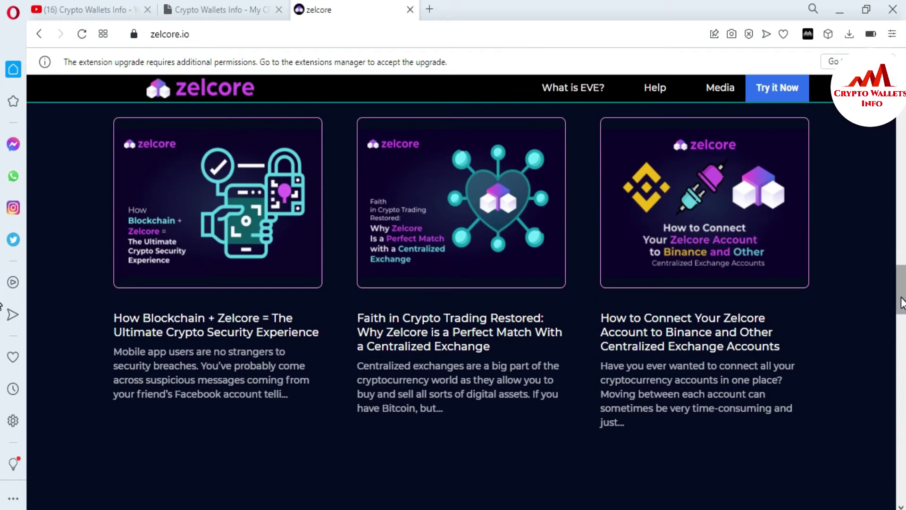
scroll(902, 298, "up", 1)
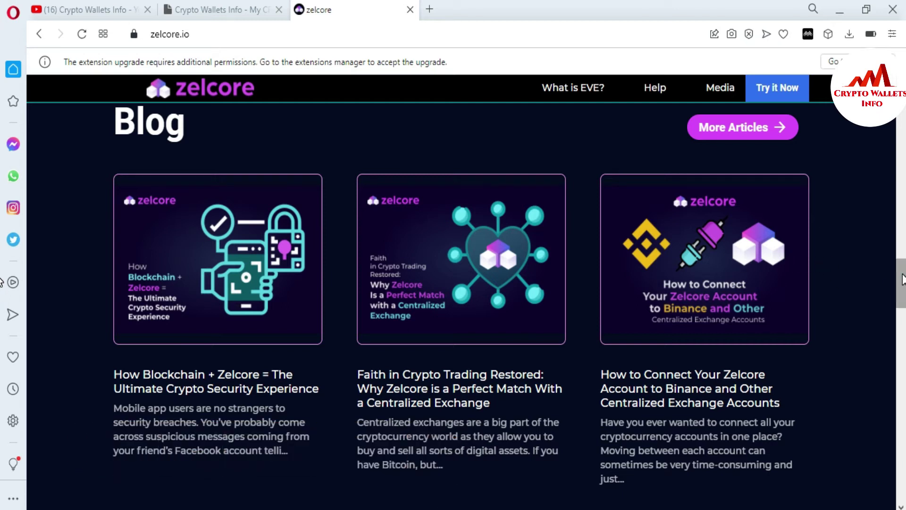
left_click_drag(900, 283, 901, 340)
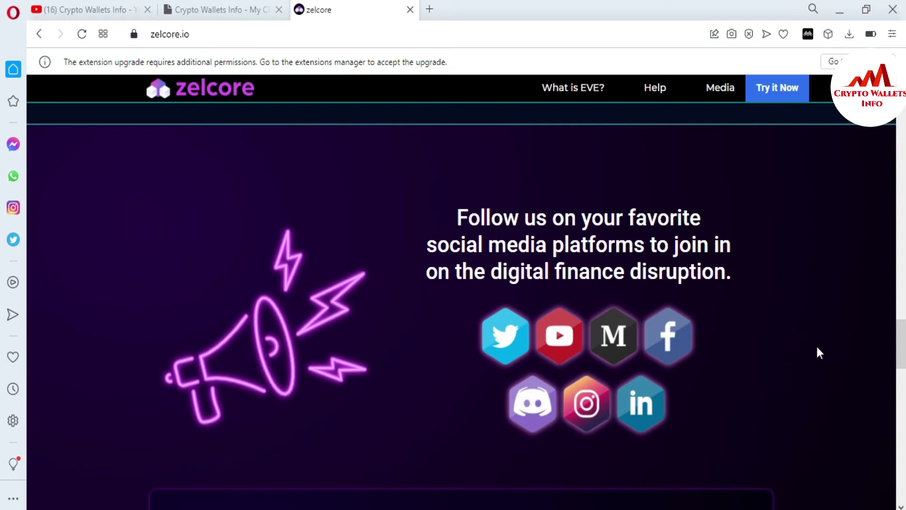
left_click_drag(900, 356, 902, 462)
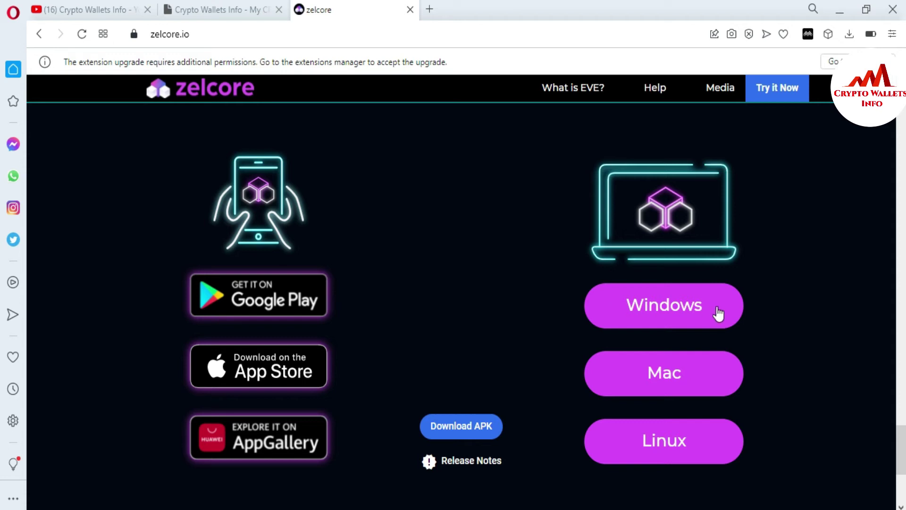
Bring up the Windows download links for the Zelcore wallet on zelcore.io.
left_click(667, 304)
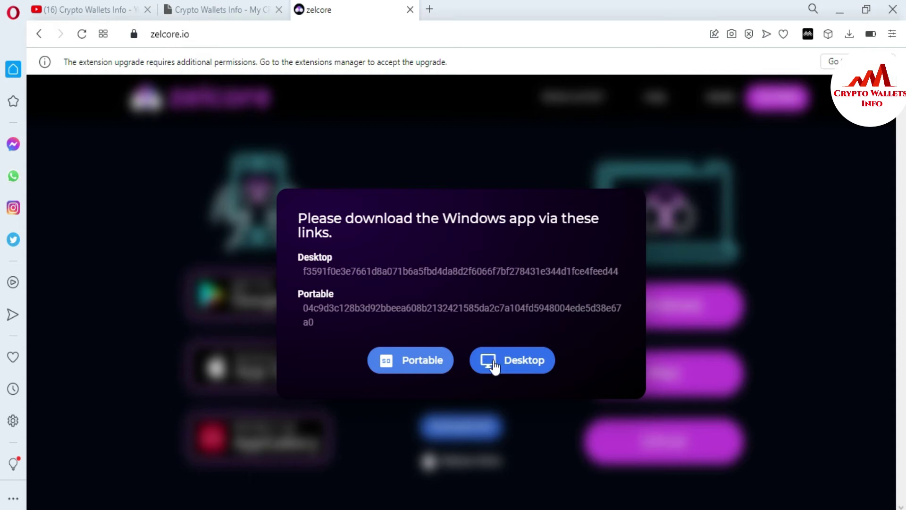
Choose the Desktop installer and save zelcore.exe into the FIRO WALLET folder.
left_click(520, 358)
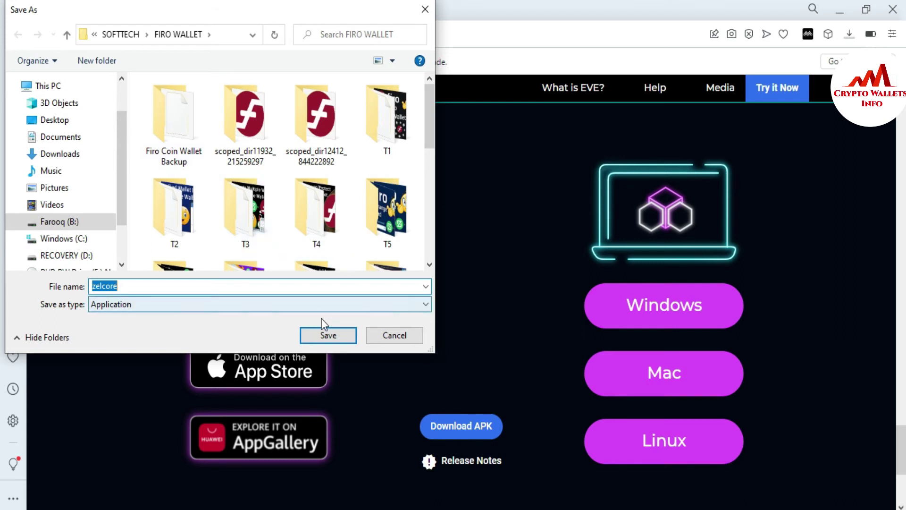
left_click(326, 335)
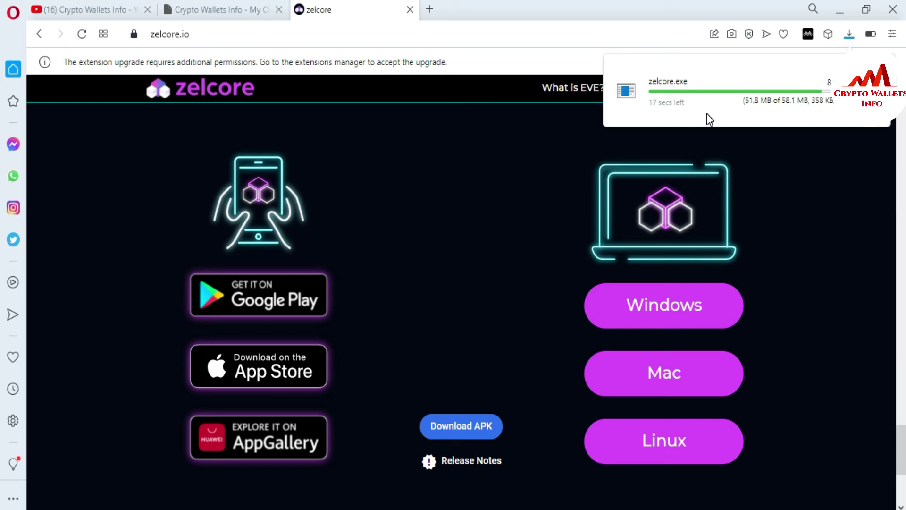
Check the zelcore.exe download progress until it completes.
left_click(706, 114)
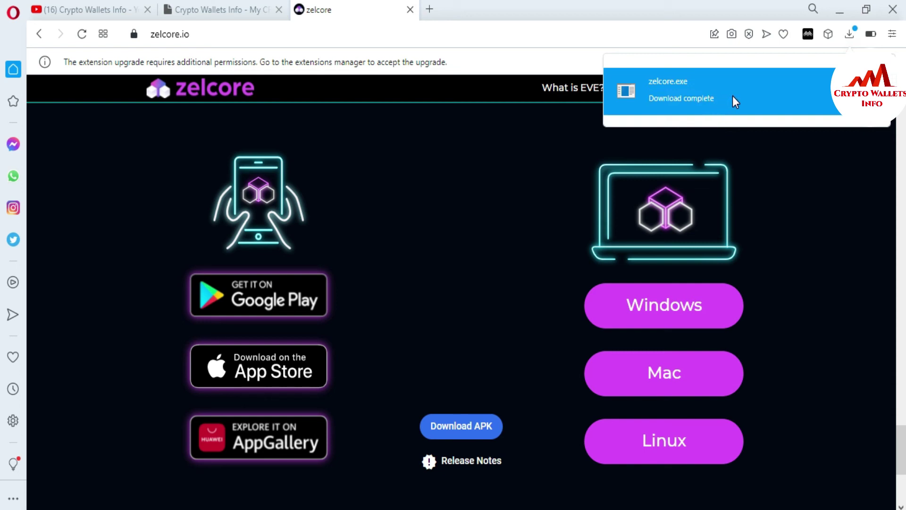
Dismiss the finished zelcore.exe download notice with Zelcore installed and at its start screen.
left_click(676, 98)
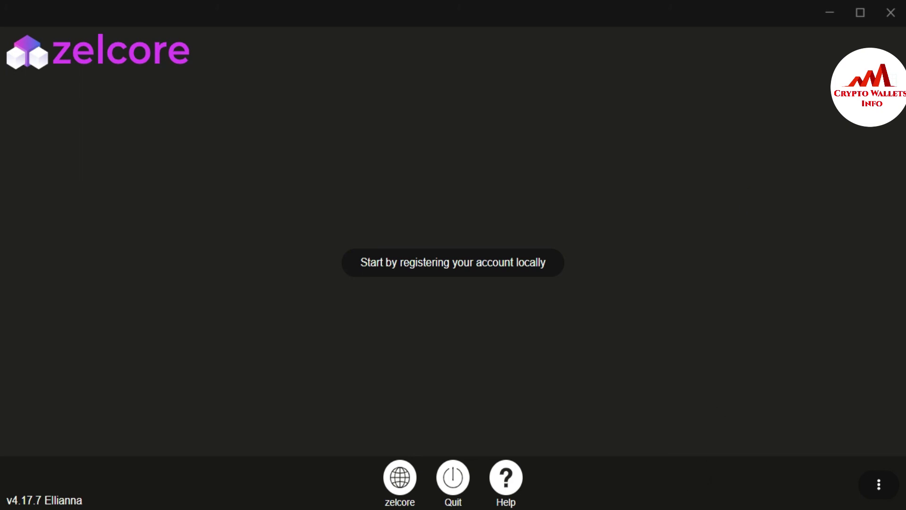
Quit Zelcore and return to the Crypto Wallets Info website tab via the YouTube tab.
left_click(453, 489)
left_click(80, 8)
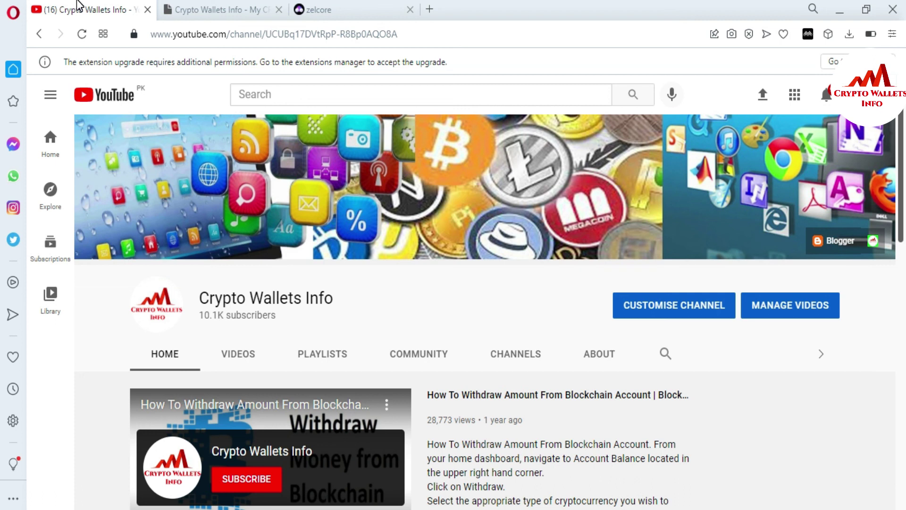
left_click(215, 9)
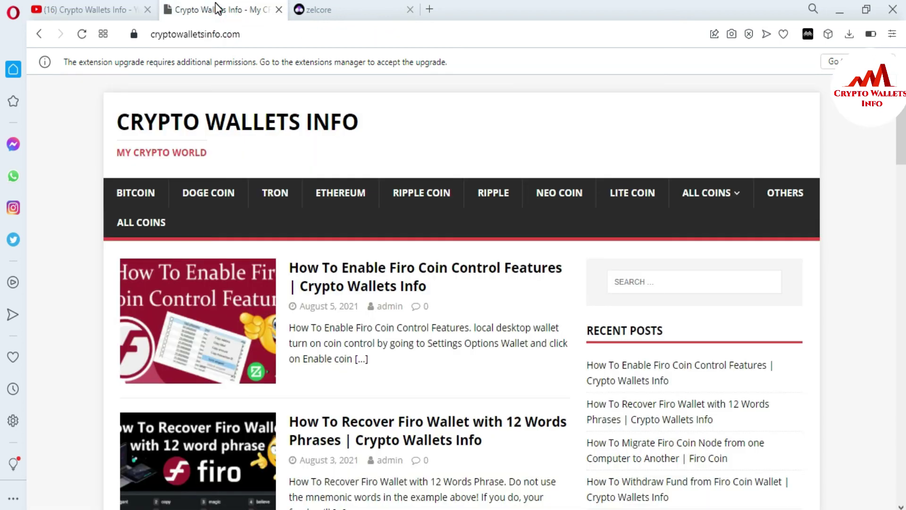